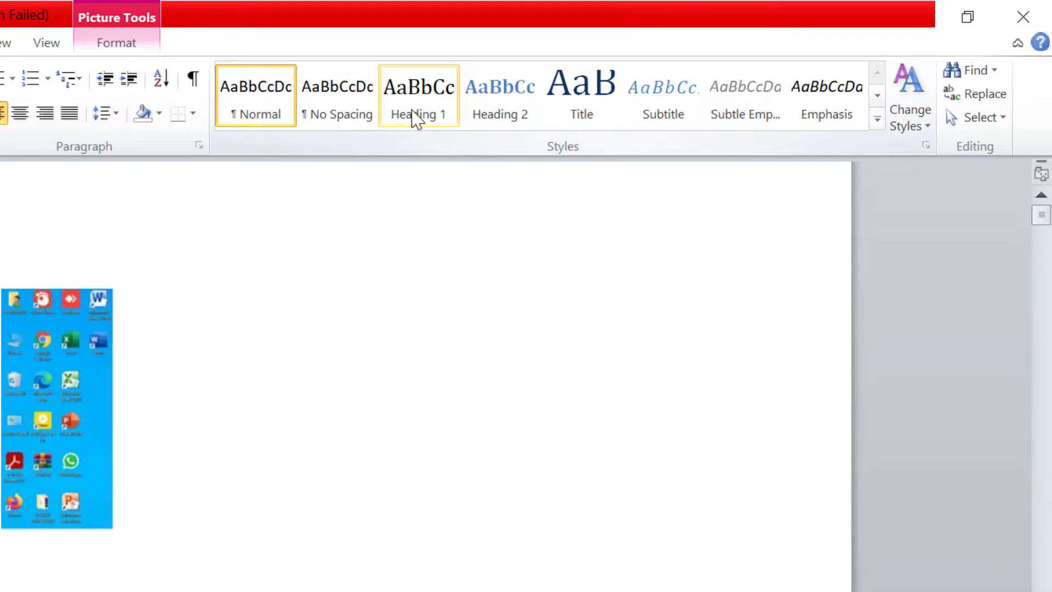
Apply the Heading 2 style to the selected desktop picture and the Heading 1 style to the Introduction title on the first page.
click(497, 110)
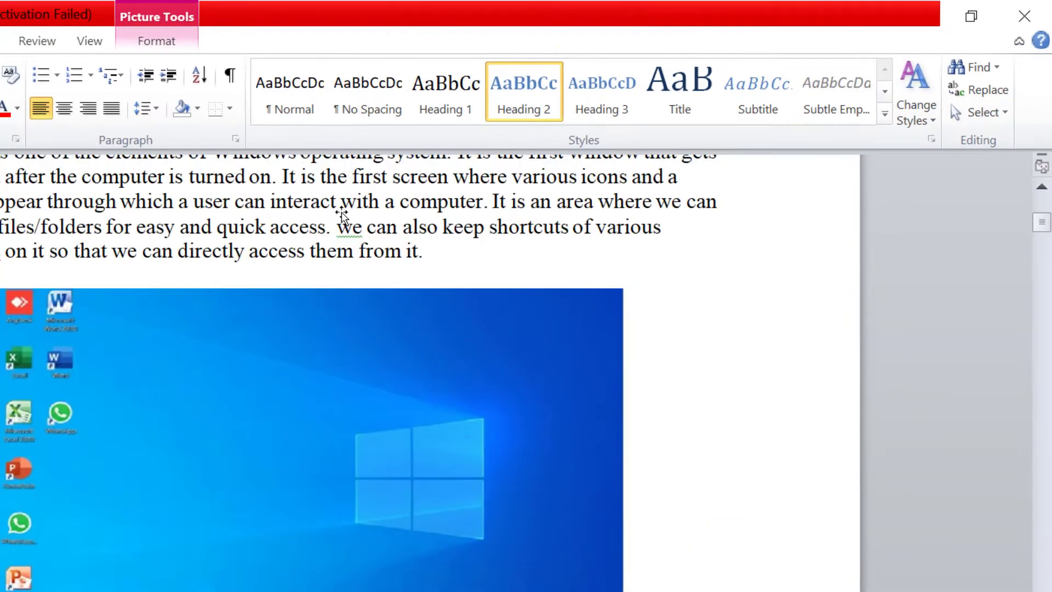
scroll(342, 215, up, 6)
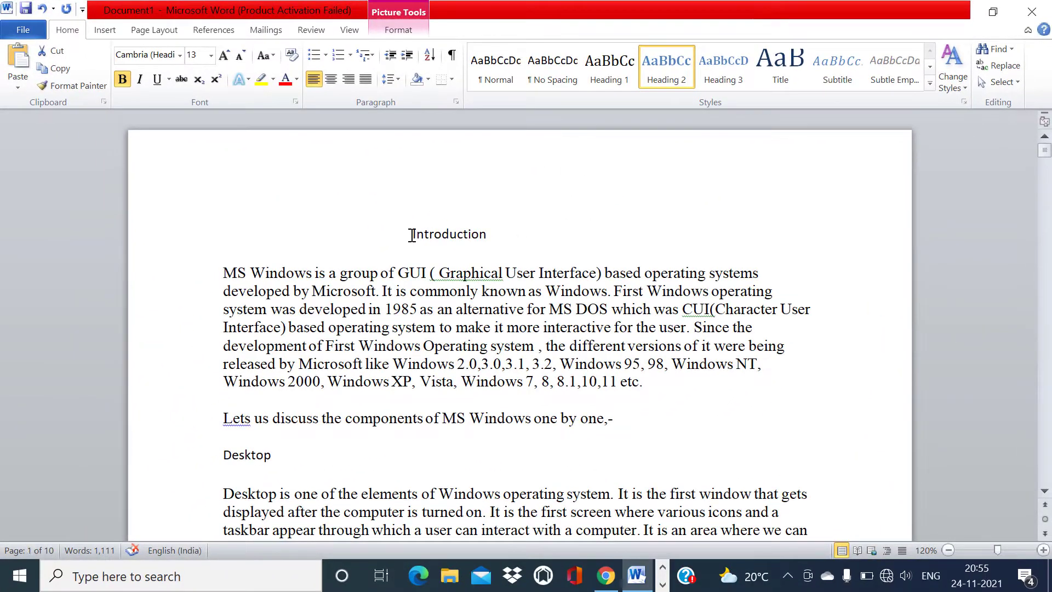
drag(412, 235, 519, 240)
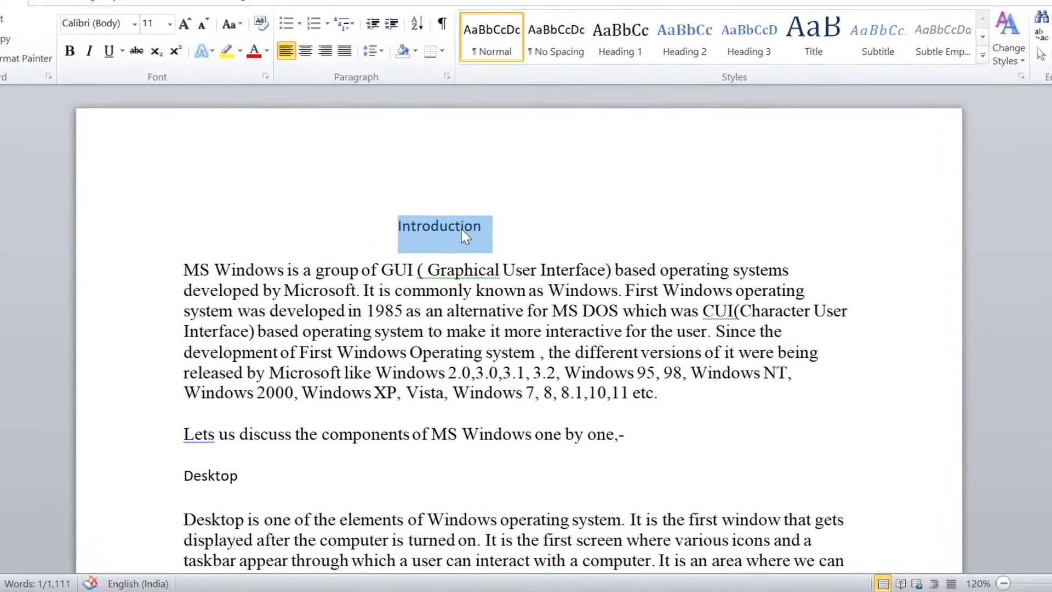
click(620, 36)
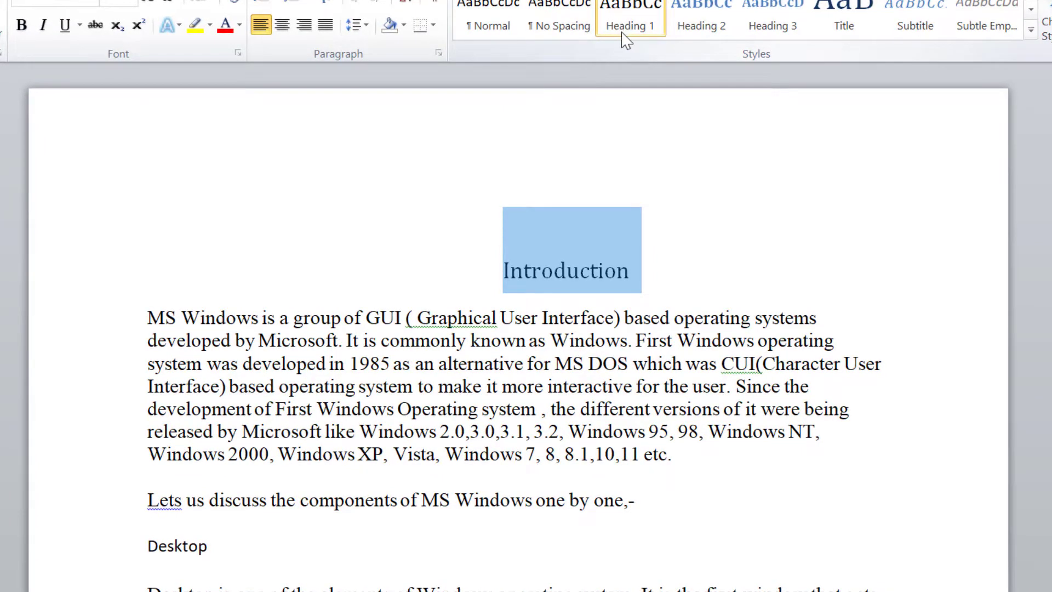
click(561, 272)
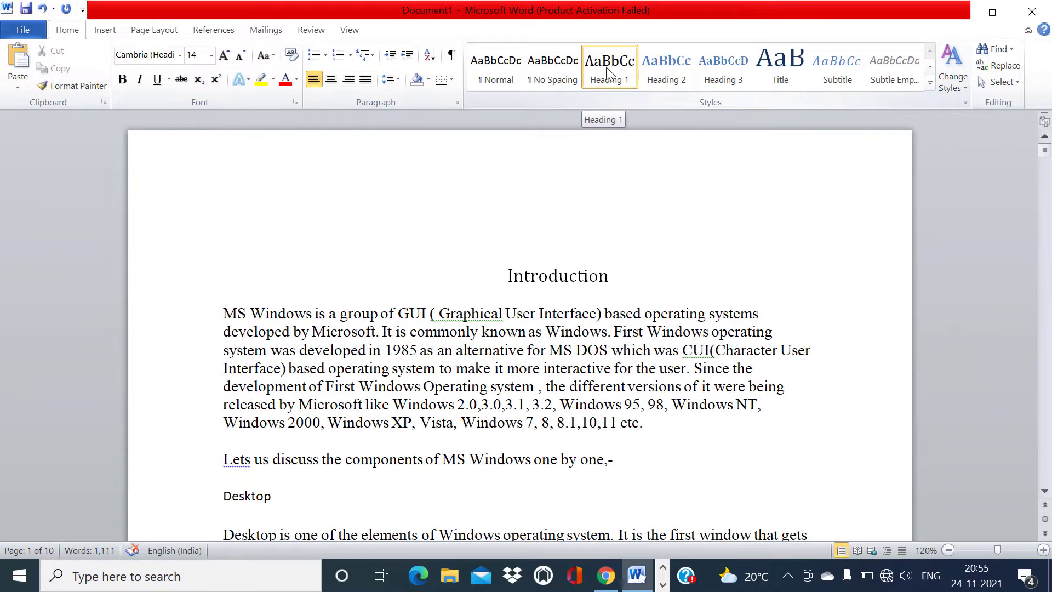
Modify the Heading 1 style to 16 pt, bold and blue text.
right_click(606, 68)
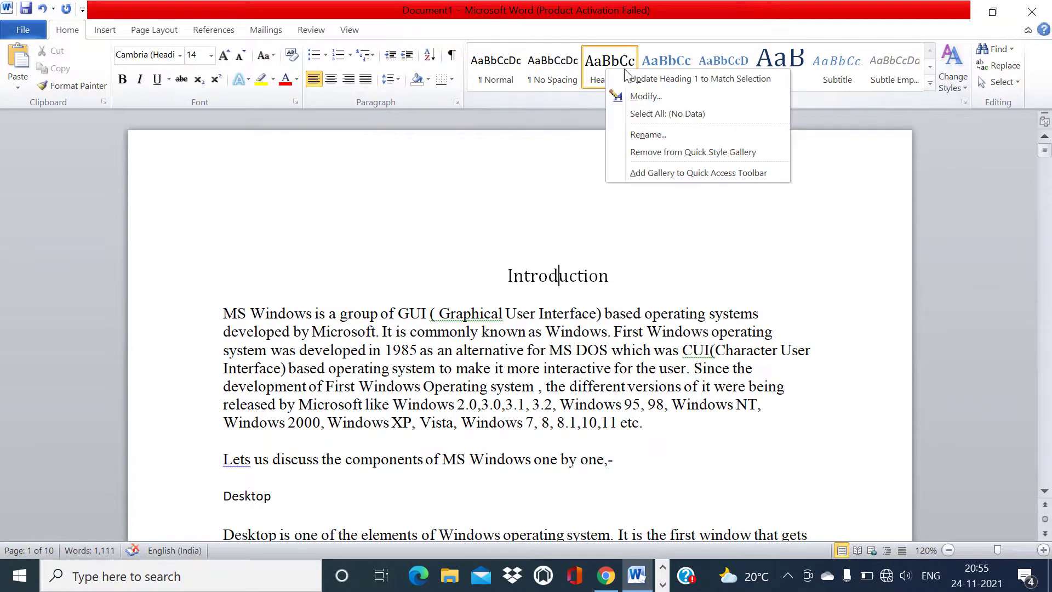
click(645, 97)
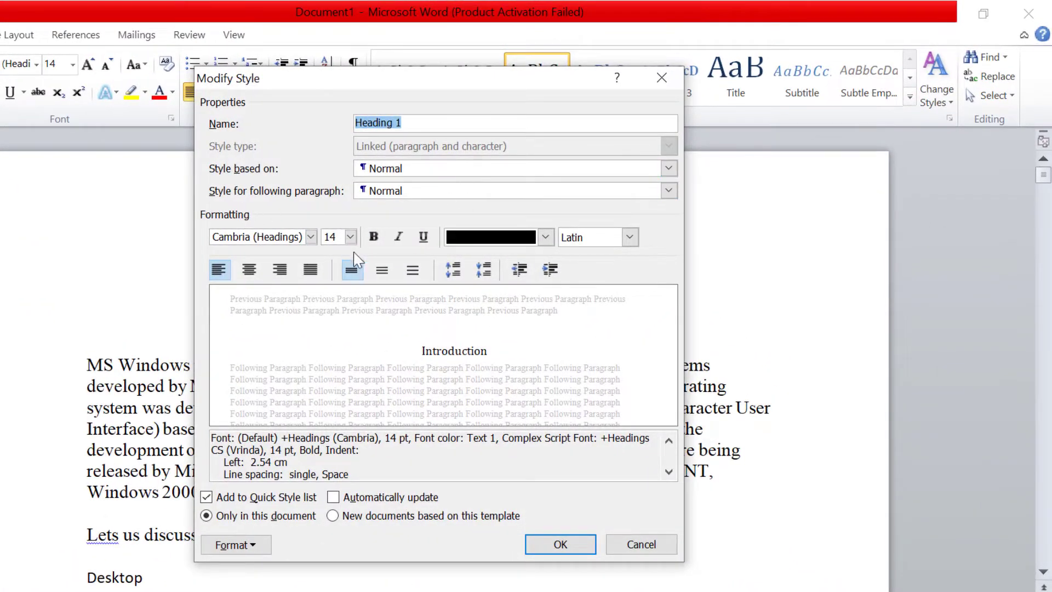
click(351, 237)
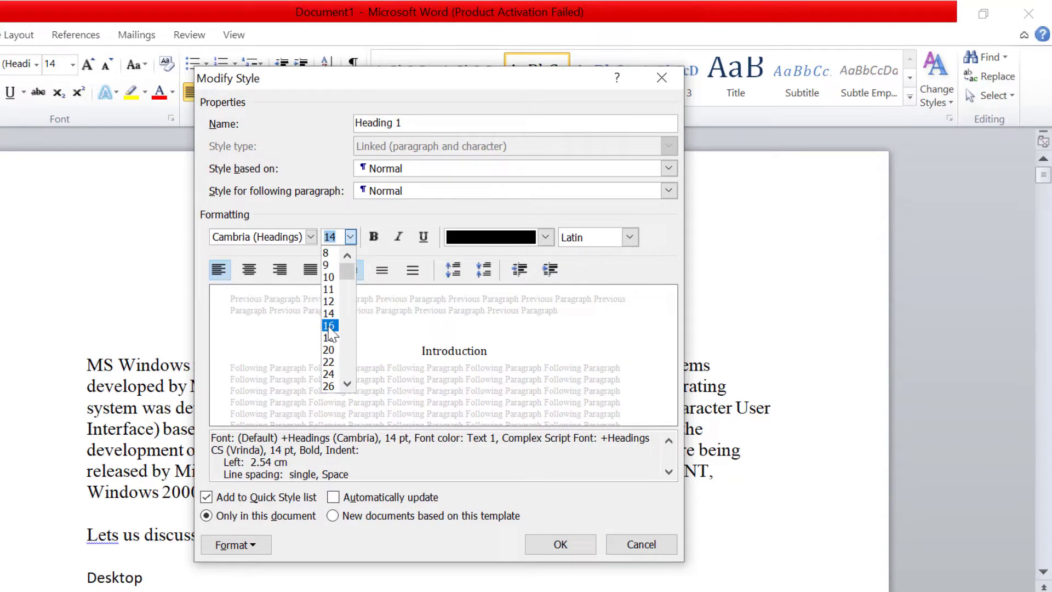
click(329, 327)
click(375, 240)
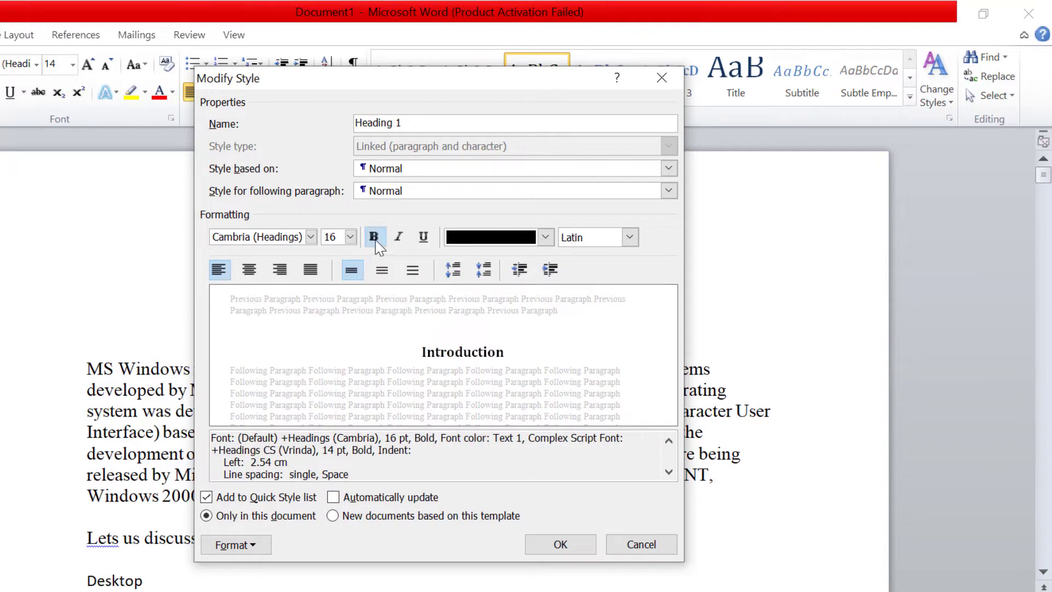
click(545, 237)
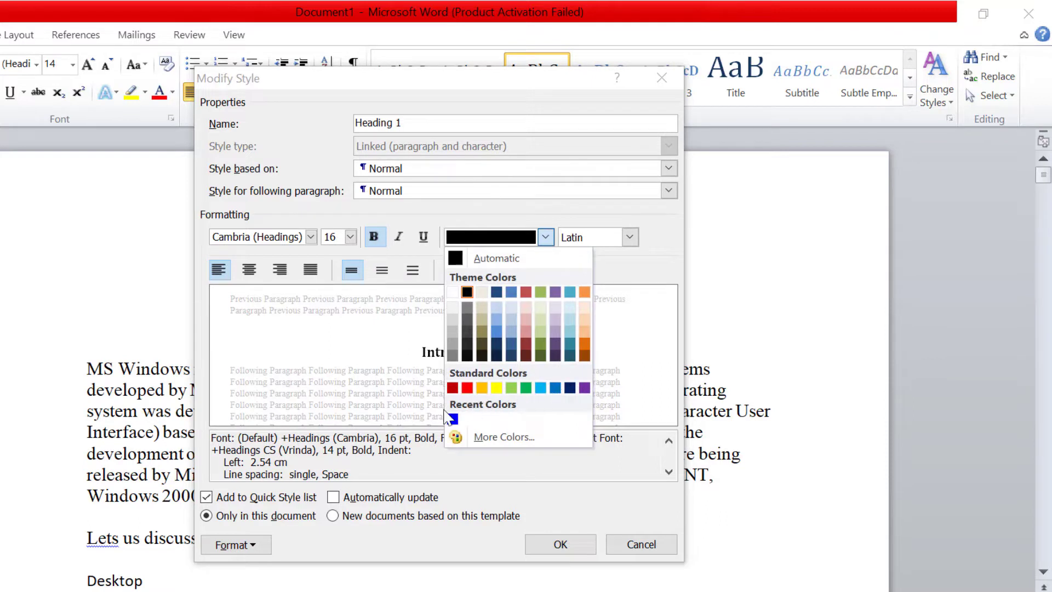
click(452, 419)
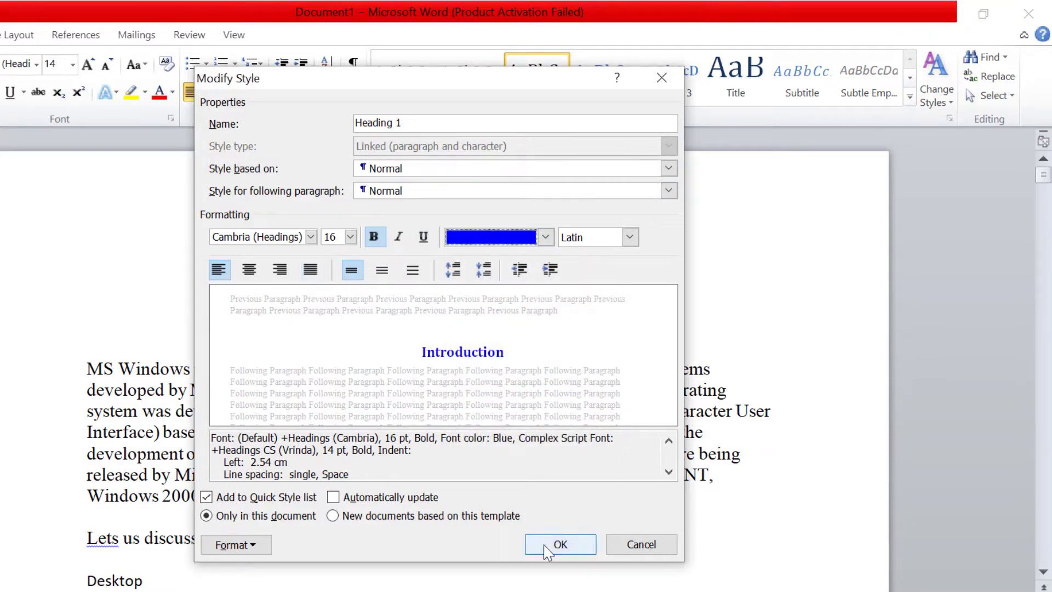
click(559, 544)
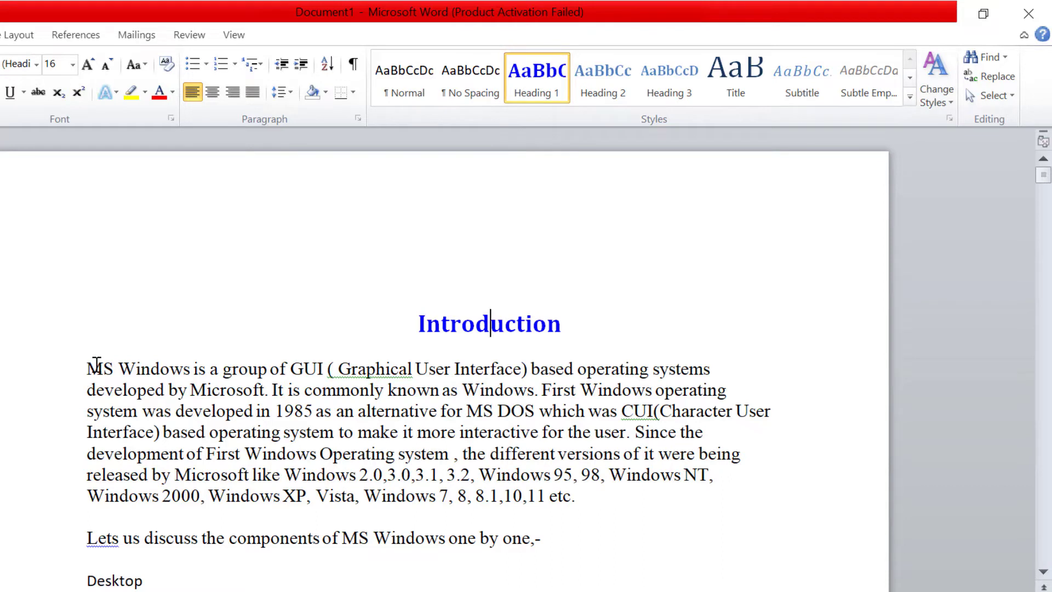
Apply the Heading 1 style to the word "MS" opening the first paragraph and look over the full set of quick styles.
drag(87, 368, 113, 368)
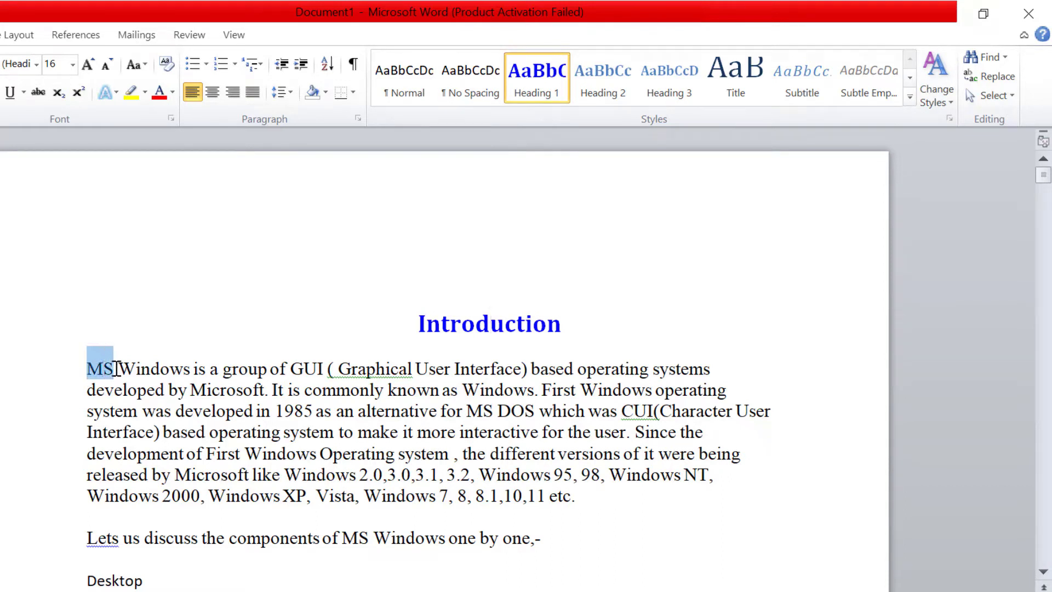
click(535, 76)
click(196, 373)
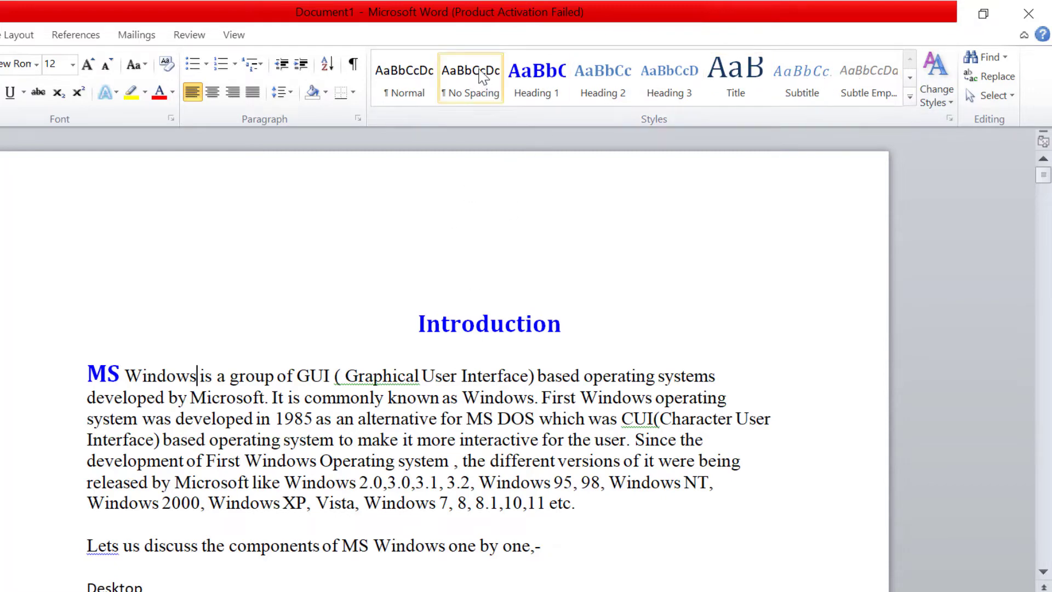
click(910, 98)
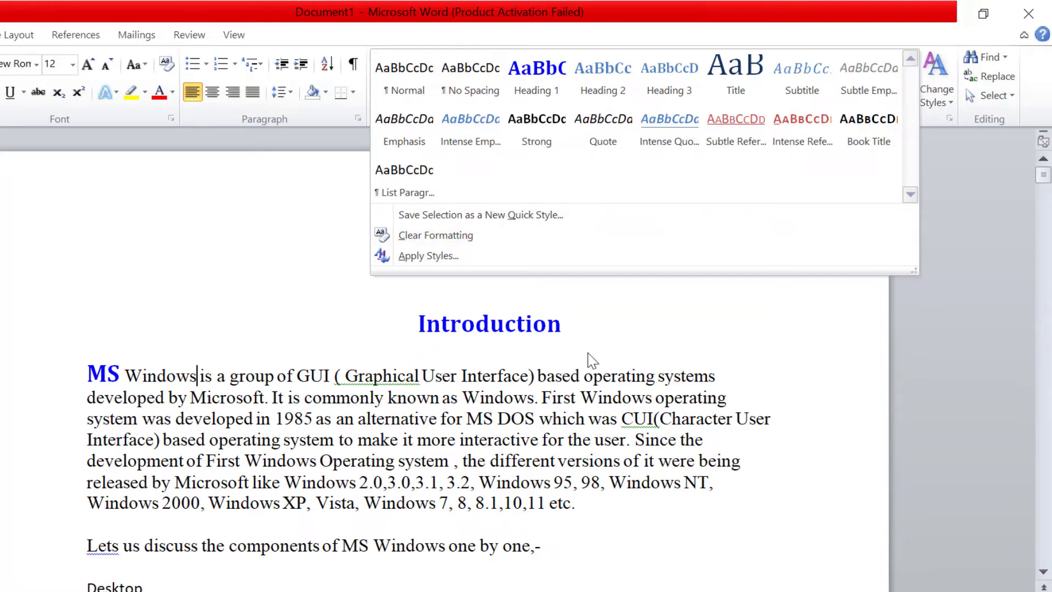
click(590, 359)
Set the Introduction title and the word "MS" back to the Normal style.
drag(447, 325, 568, 331)
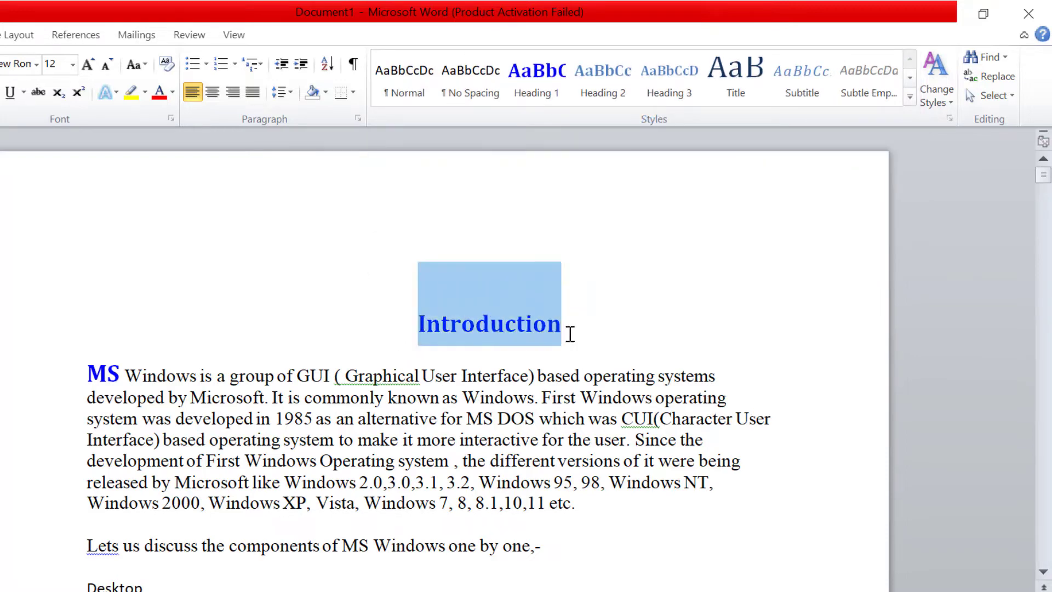
click(404, 89)
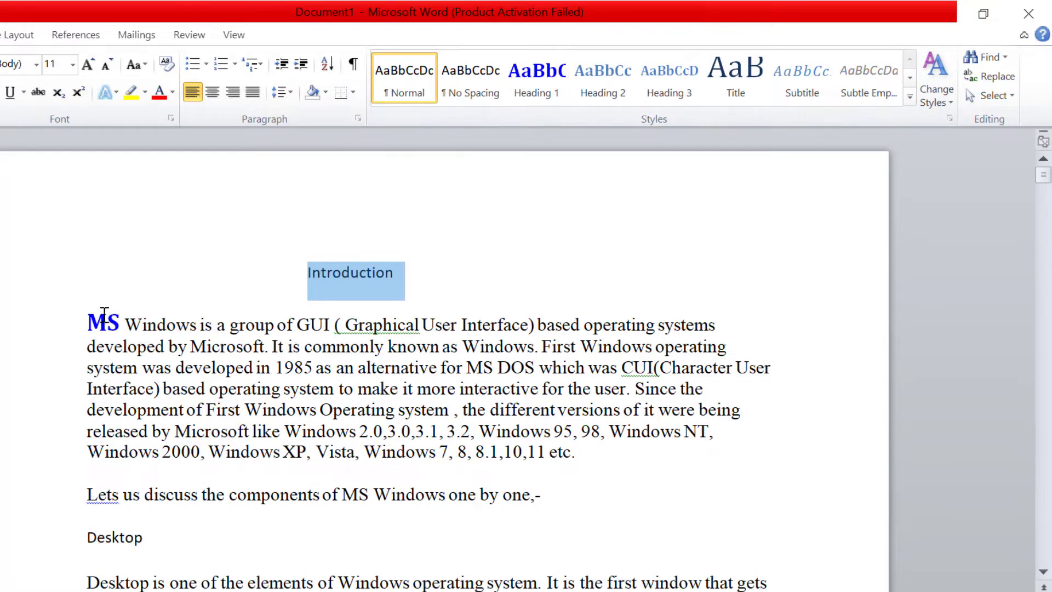
drag(92, 323, 140, 301)
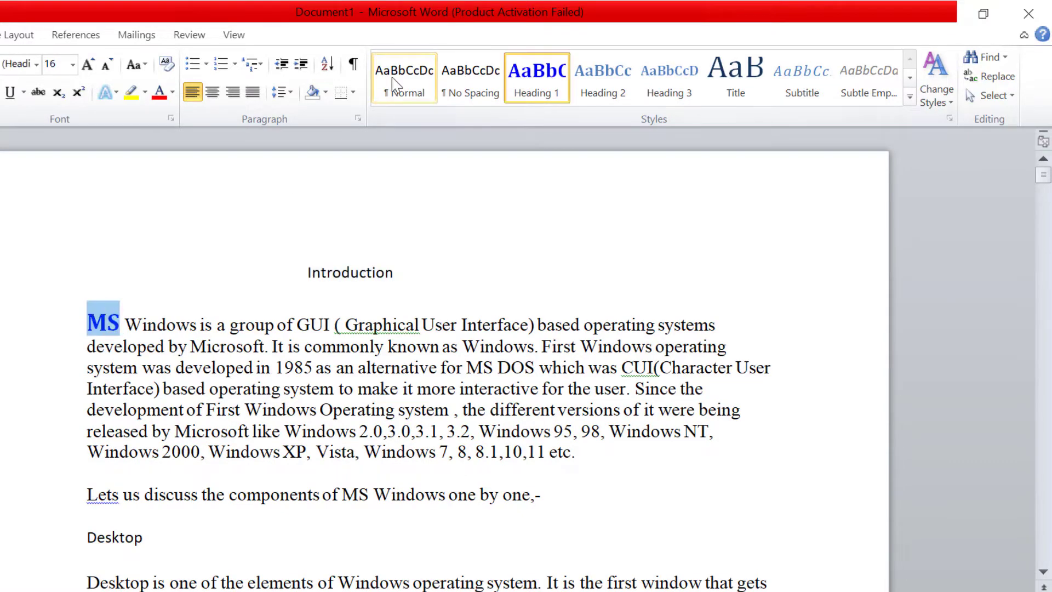
click(404, 82)
Save the Introduction title's formatting as a new quick style named my_style.
click(683, 225)
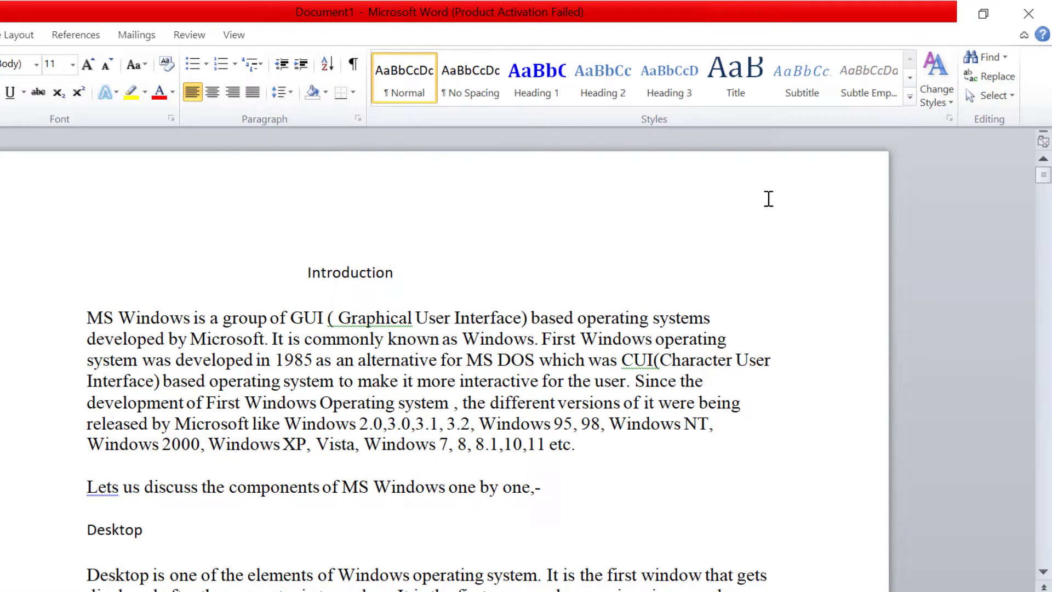
click(911, 101)
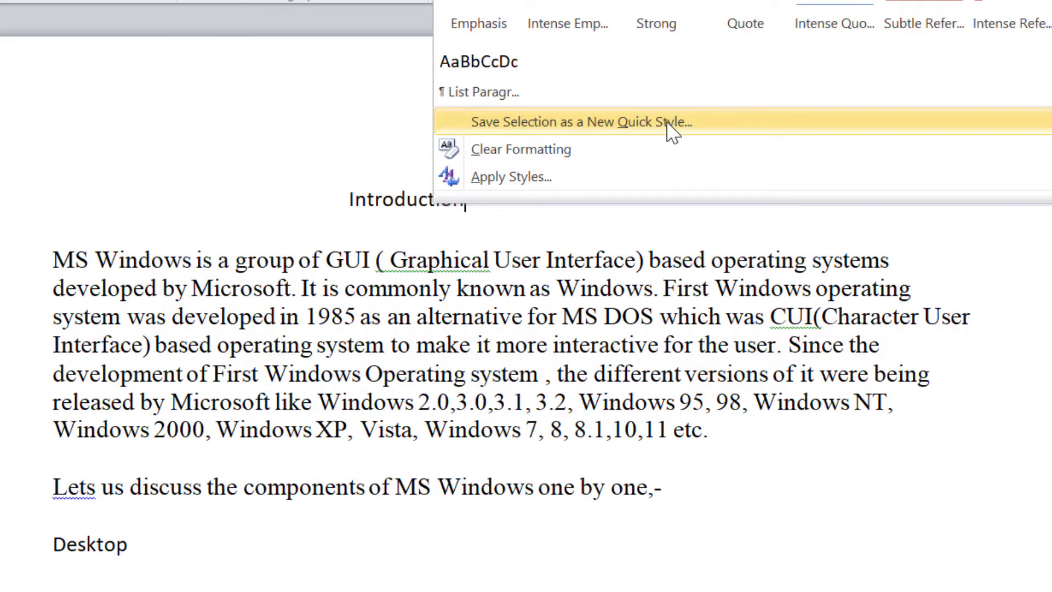
click(538, 122)
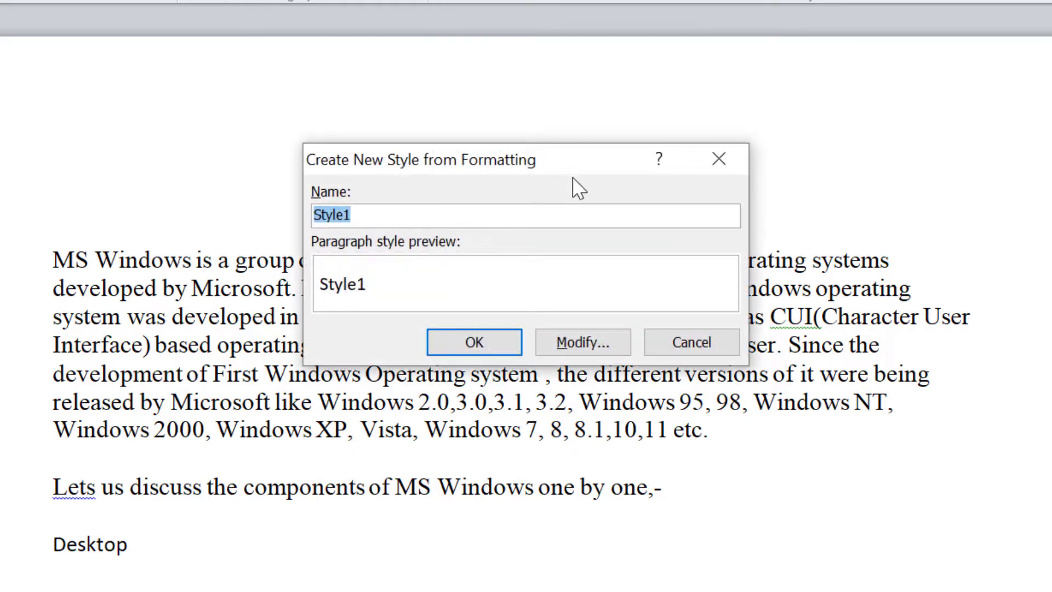
click(371, 217)
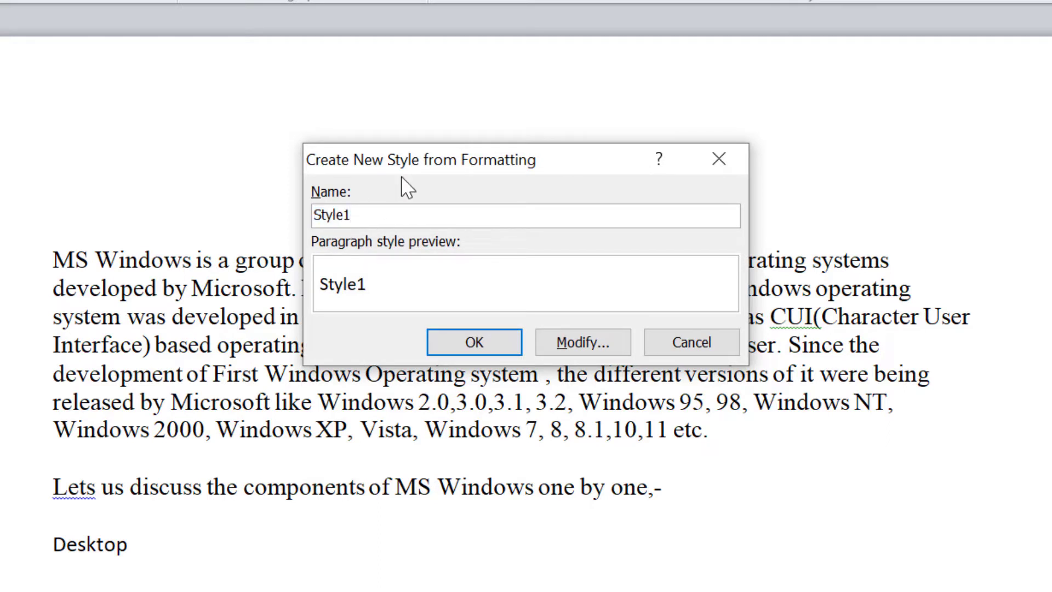
key(BackSpace)
key(BackSpace)
key(BackSpace)
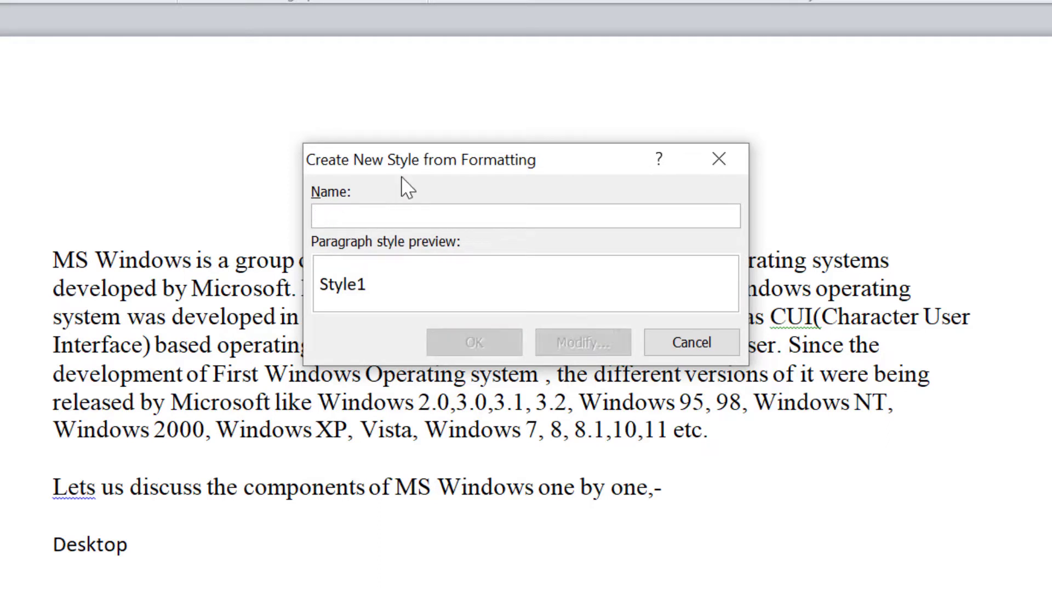
text(my_style)
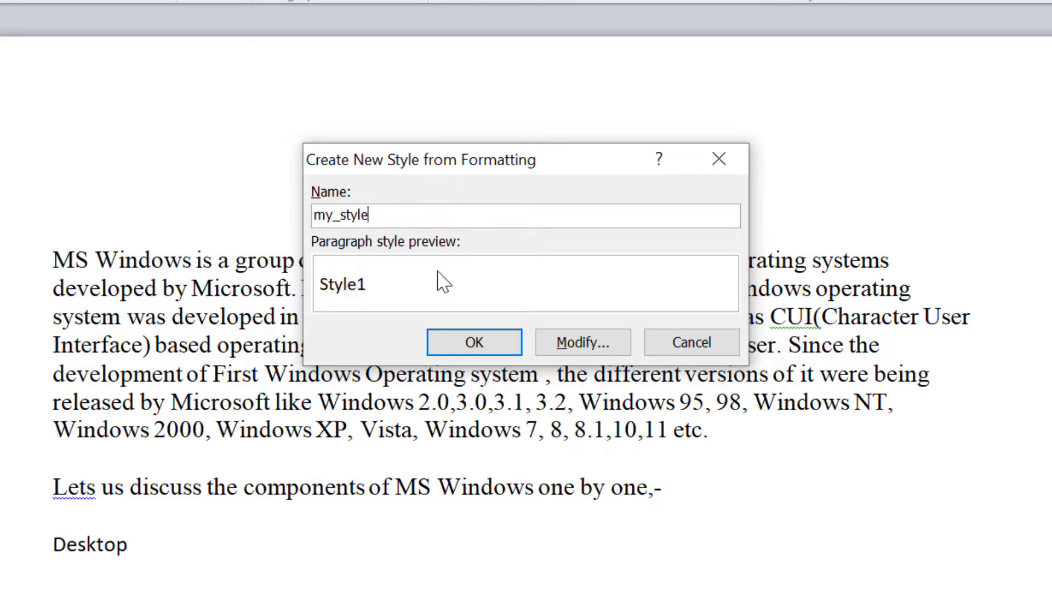
click(450, 342)
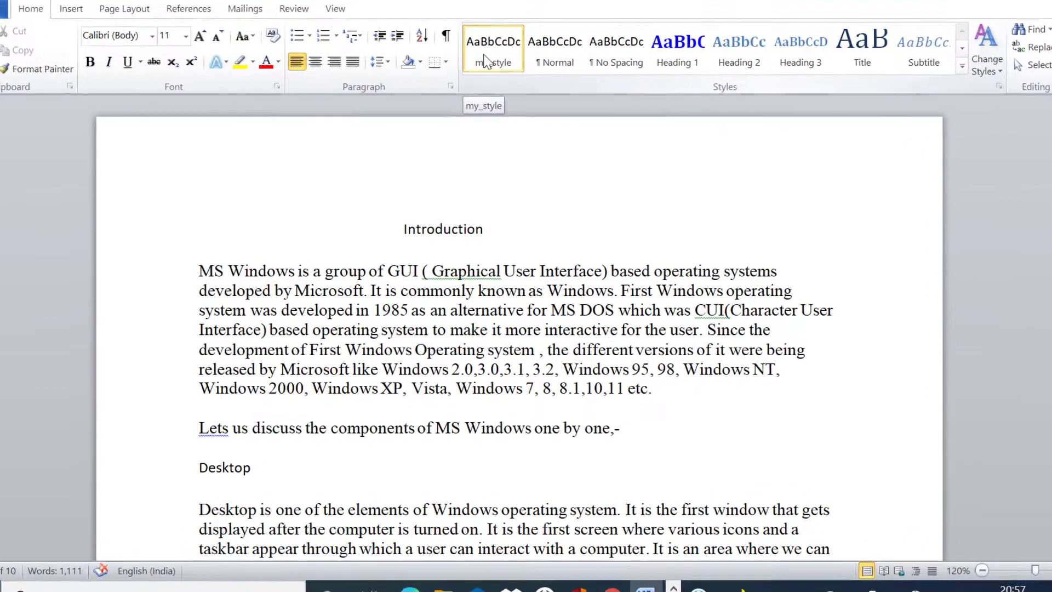
Modify the my_style quick style to use the Algerian font at 14 pt.
right_click(489, 78)
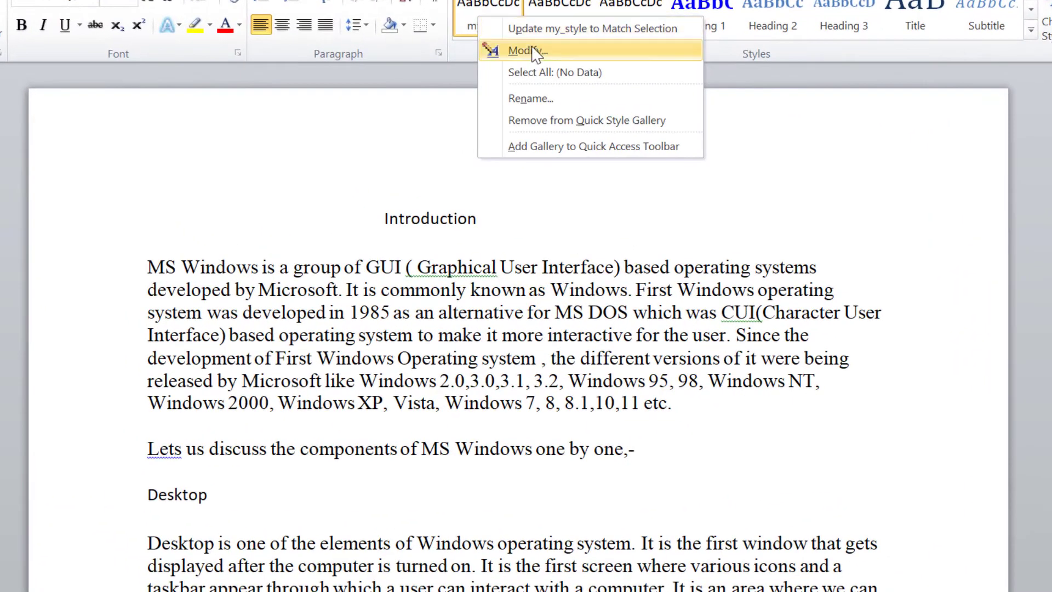
click(533, 52)
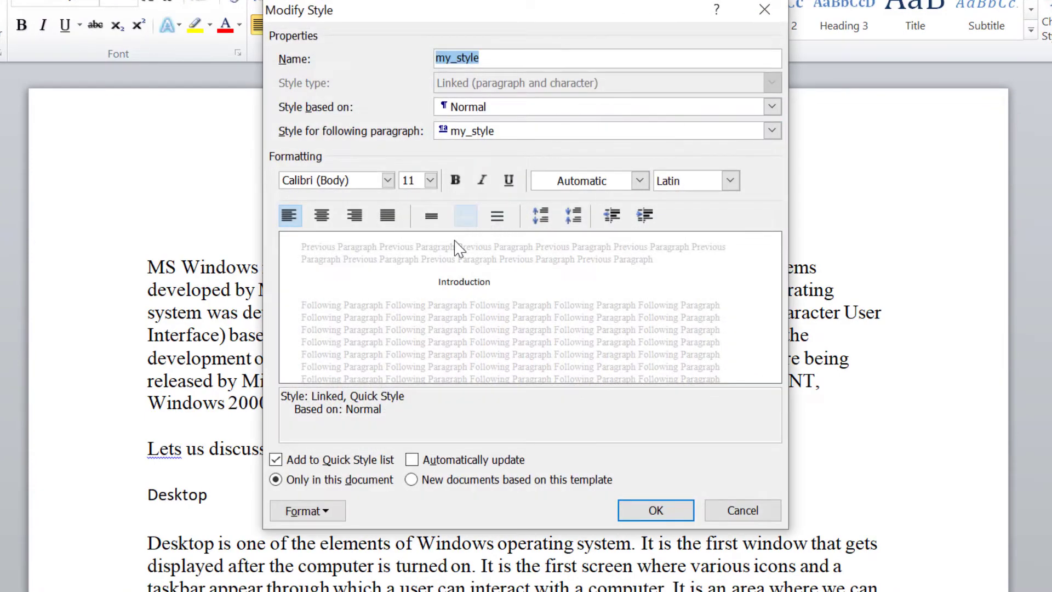
click(386, 180)
click(388, 180)
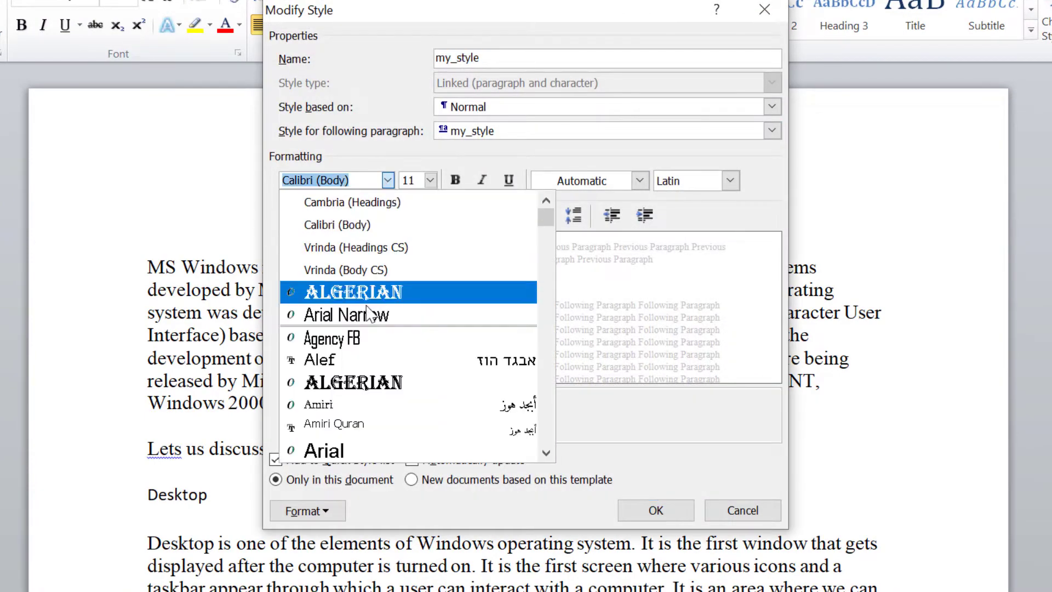
click(343, 384)
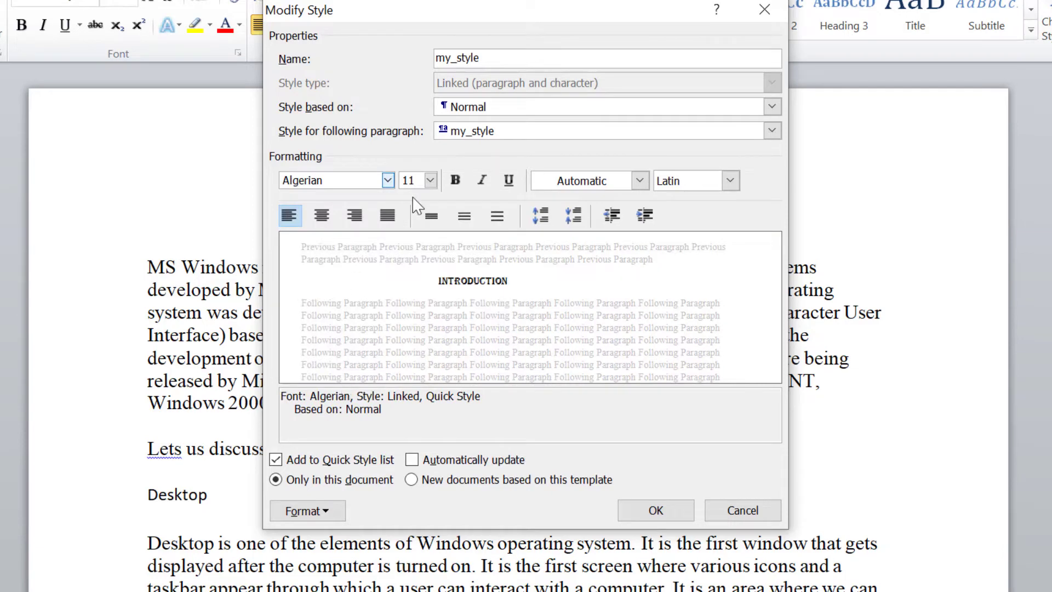
click(430, 180)
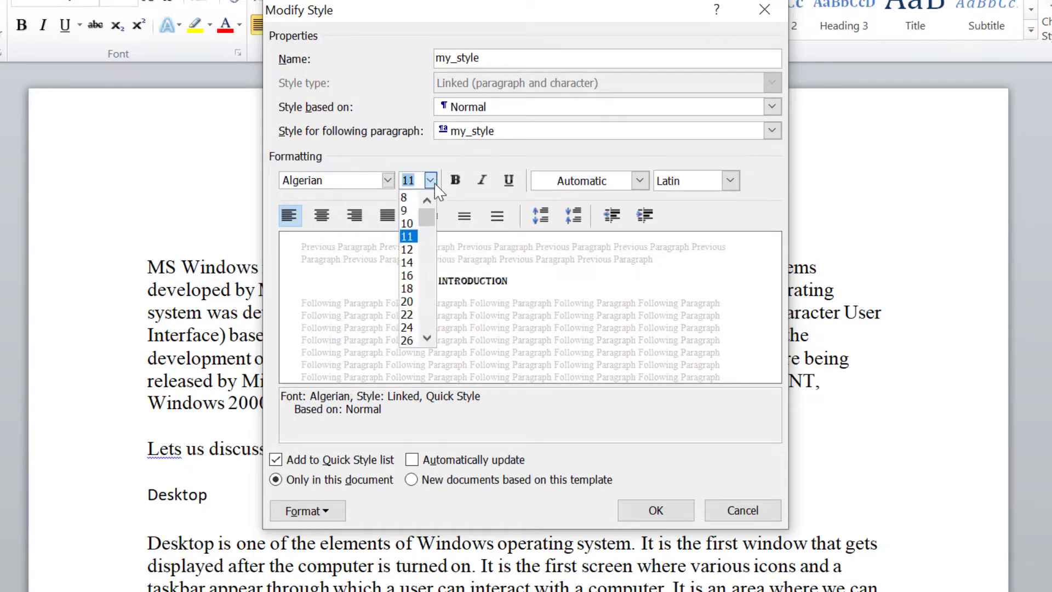
click(408, 263)
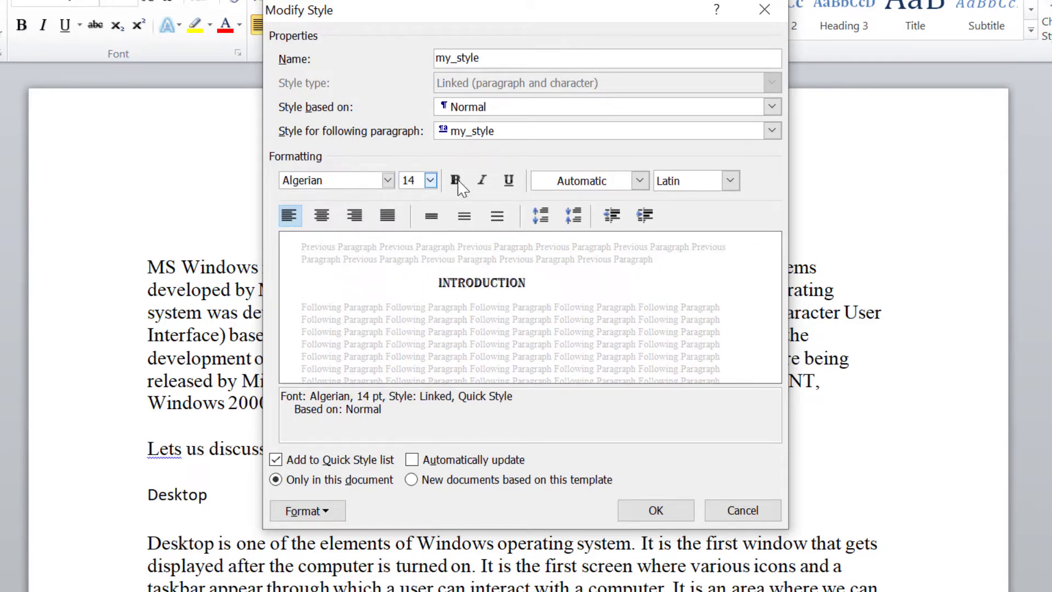
Make the my_style quick style bold, centered and Dark Red, and accept the style changes.
click(455, 180)
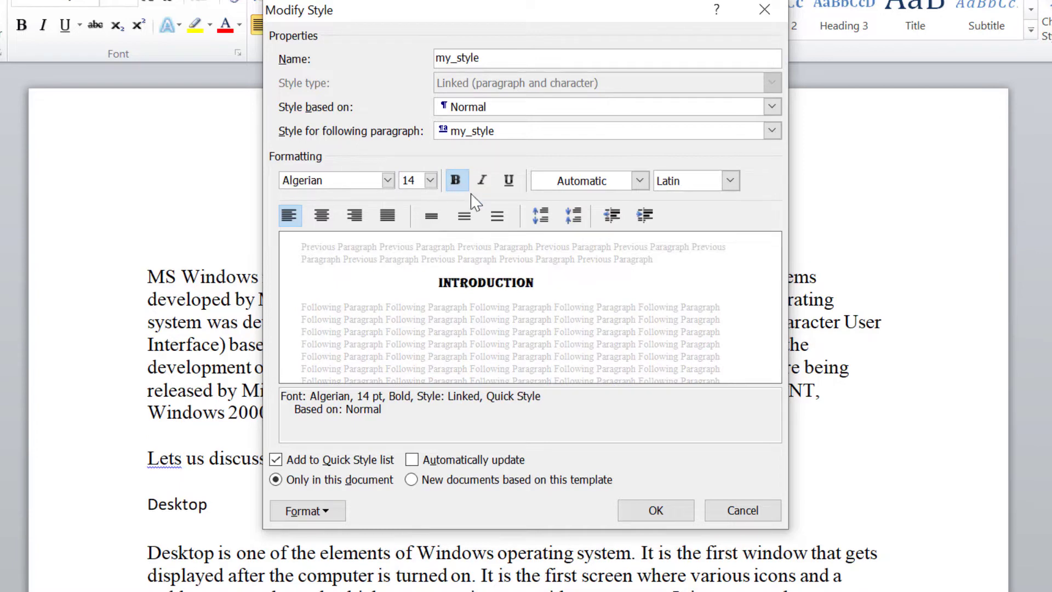
click(322, 215)
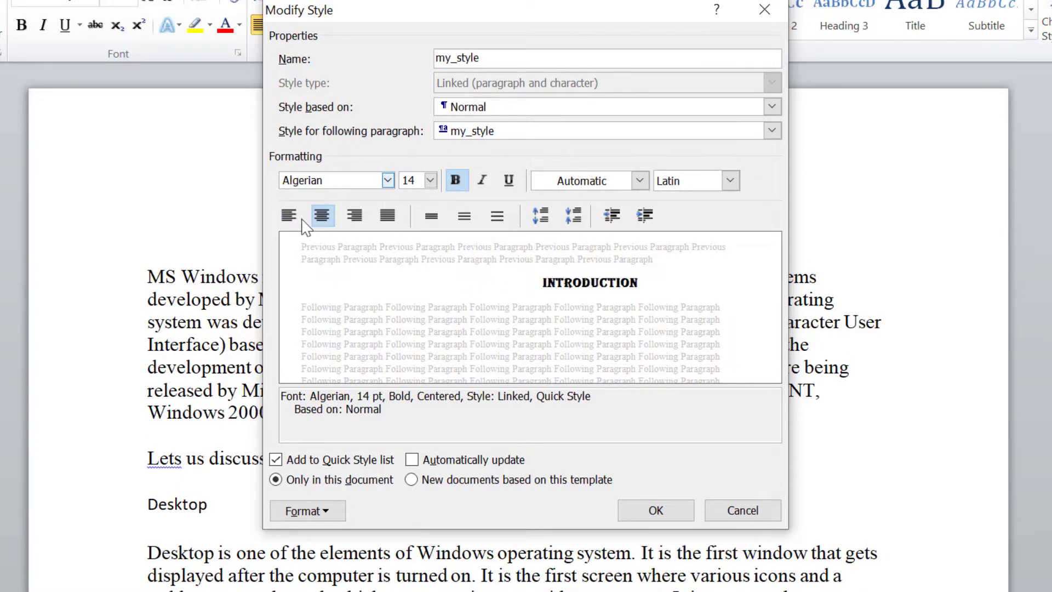
click(639, 180)
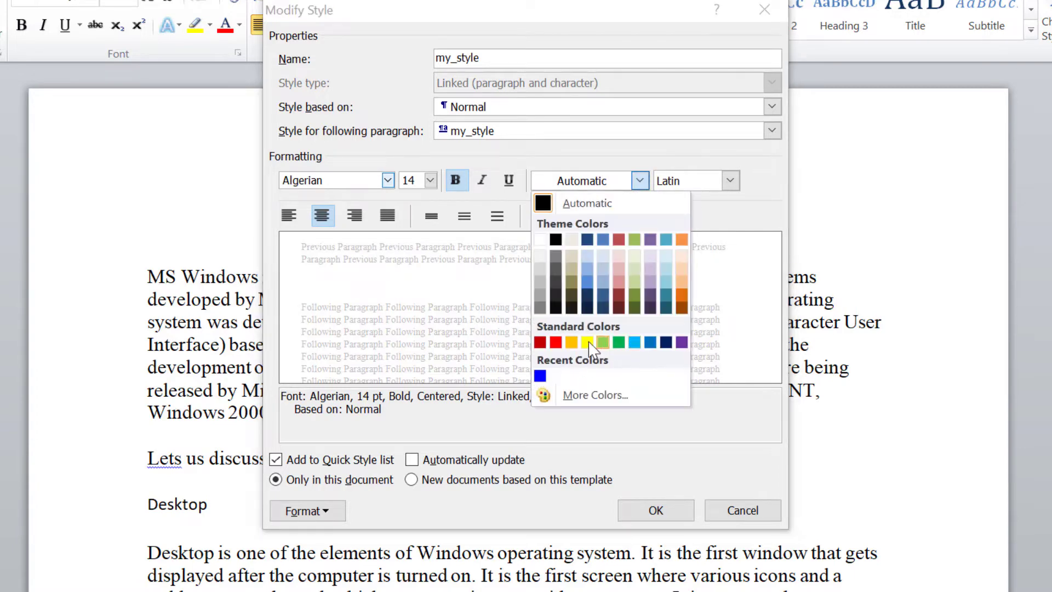
click(541, 342)
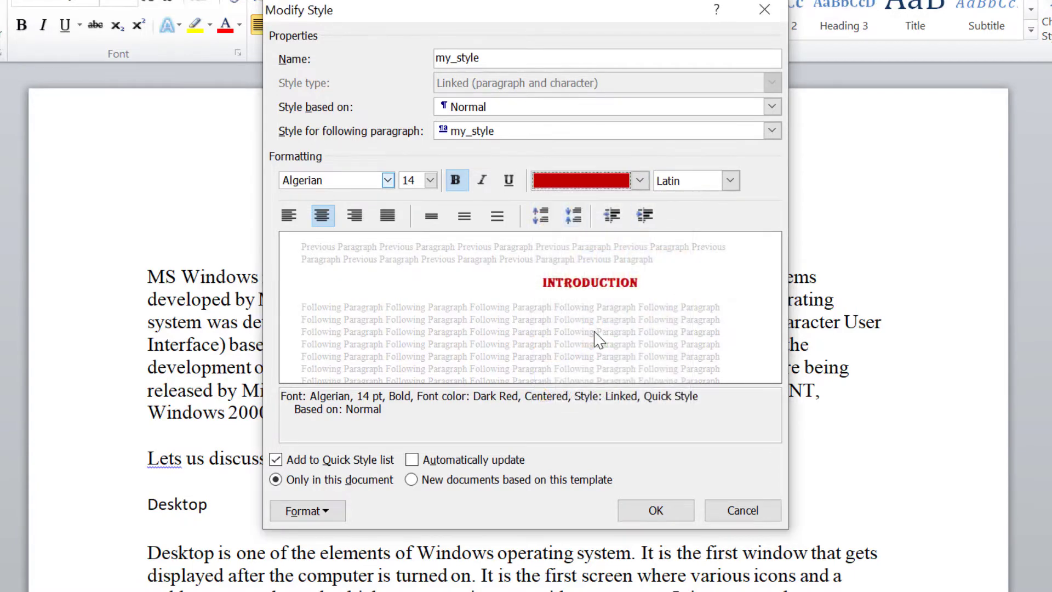
click(658, 512)
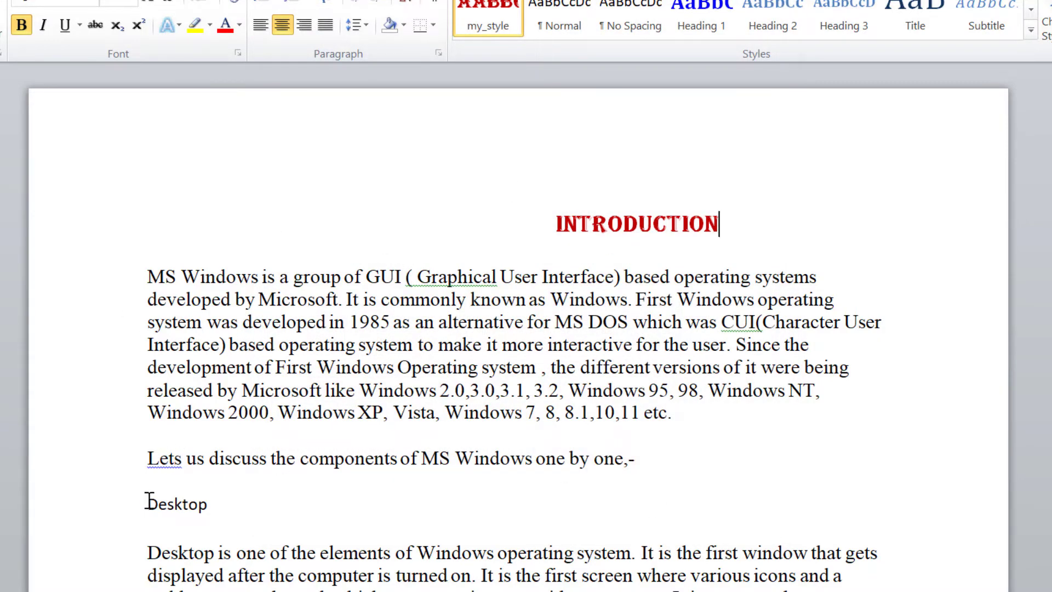
Apply the my_style quick style to the Desktop heading and deselect it.
drag(149, 500, 217, 507)
scroll(217, 507, down, 1)
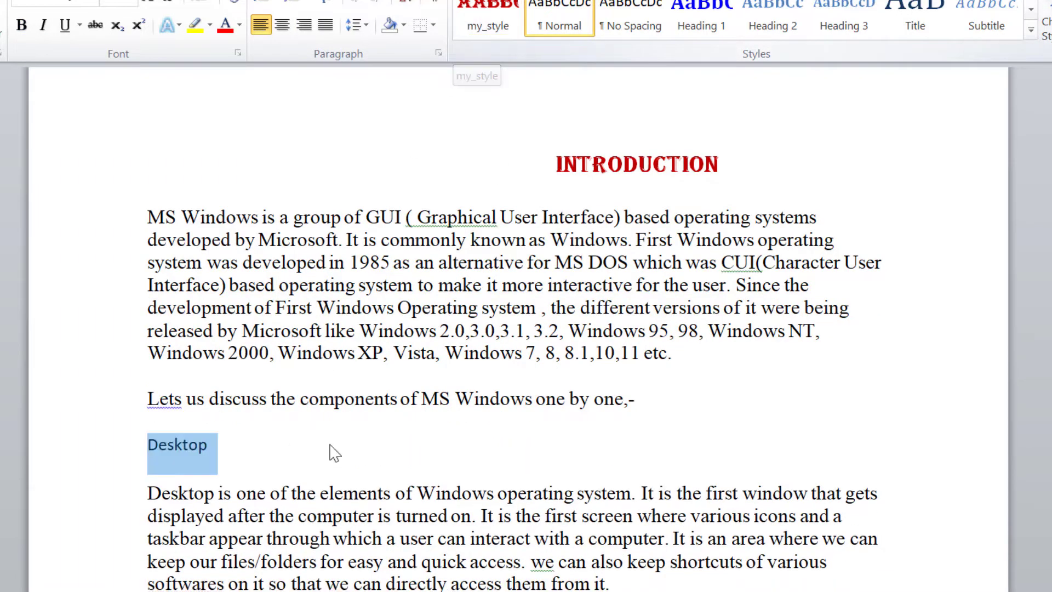
click(485, 33)
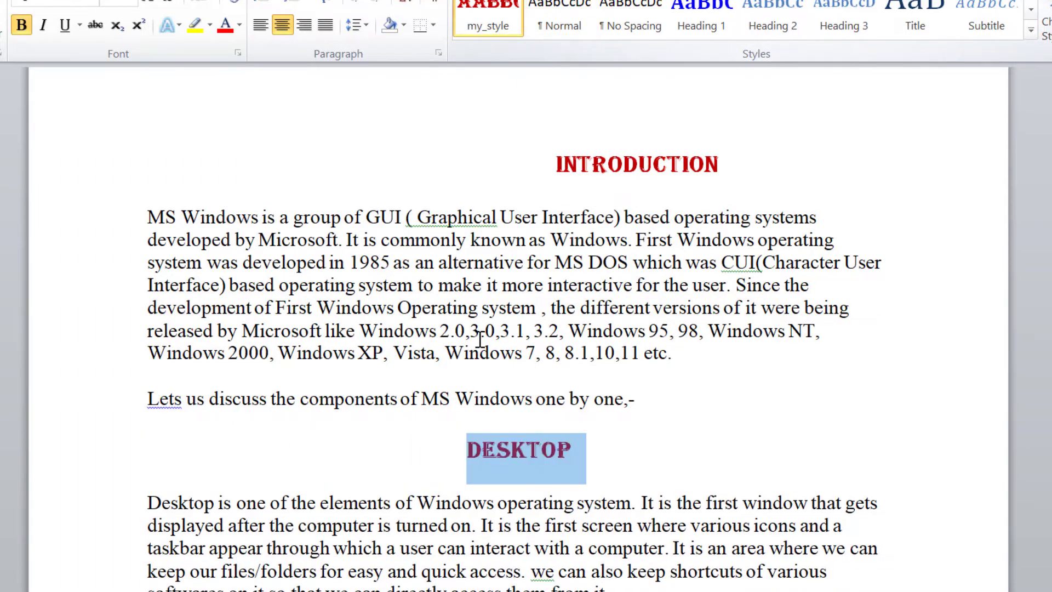
click(670, 412)
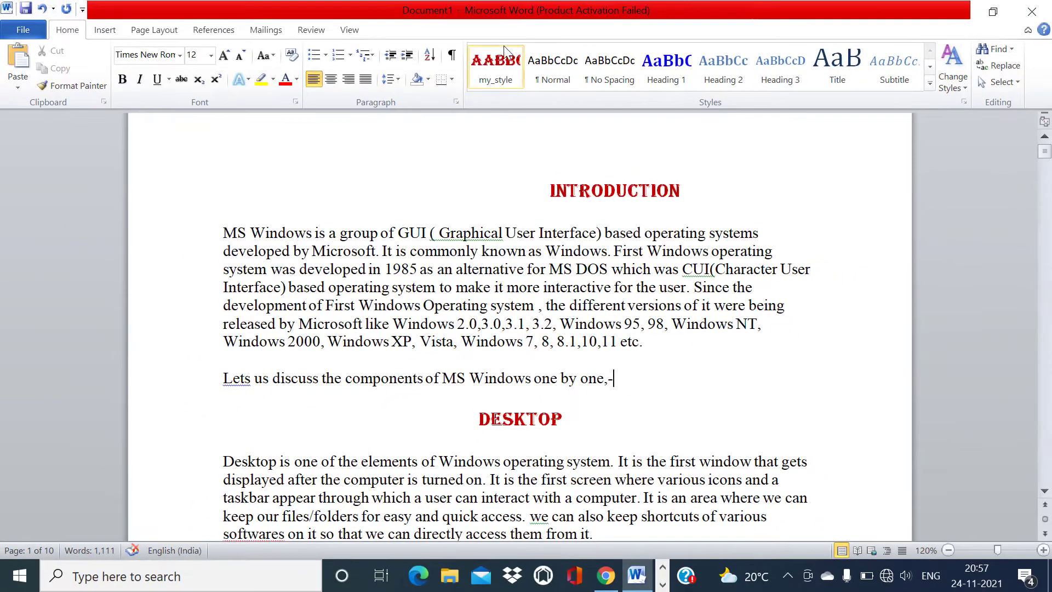
click(105, 29)
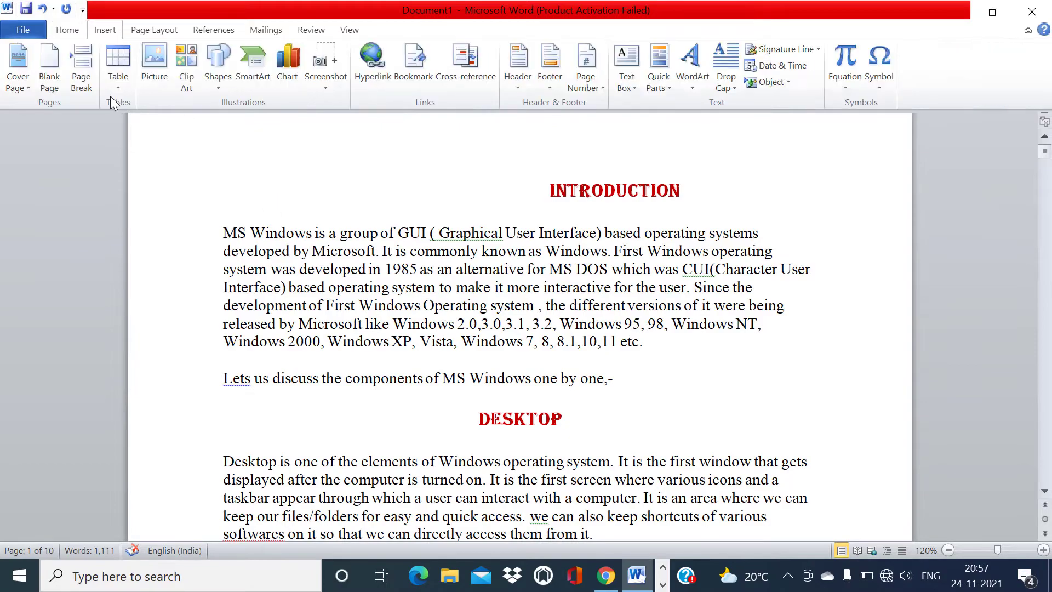
click(67, 29)
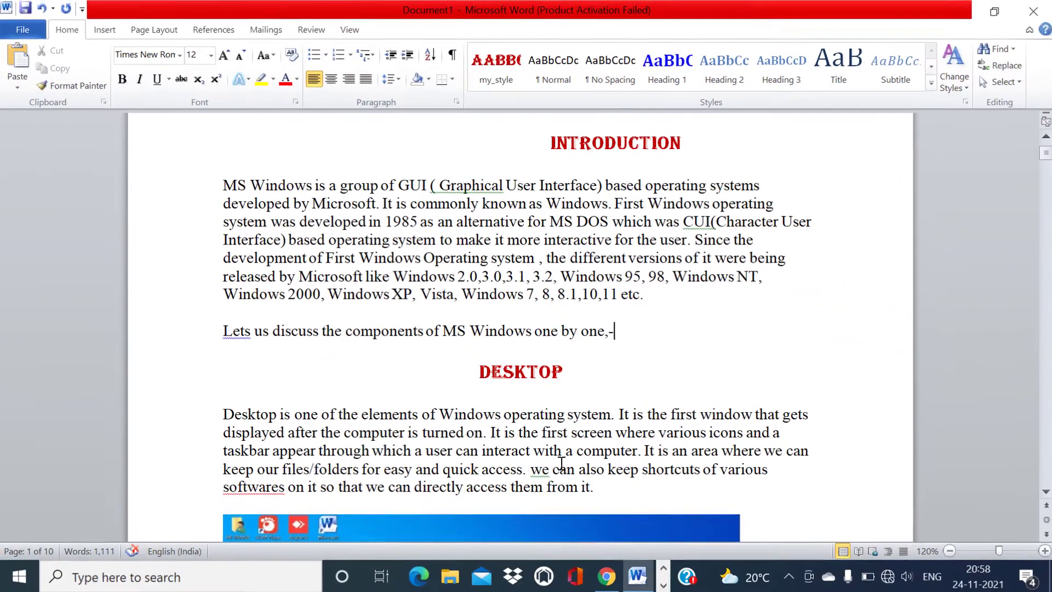
Remove the my_style entry from the Quick Style gallery.
scroll(297, 188, up, 1)
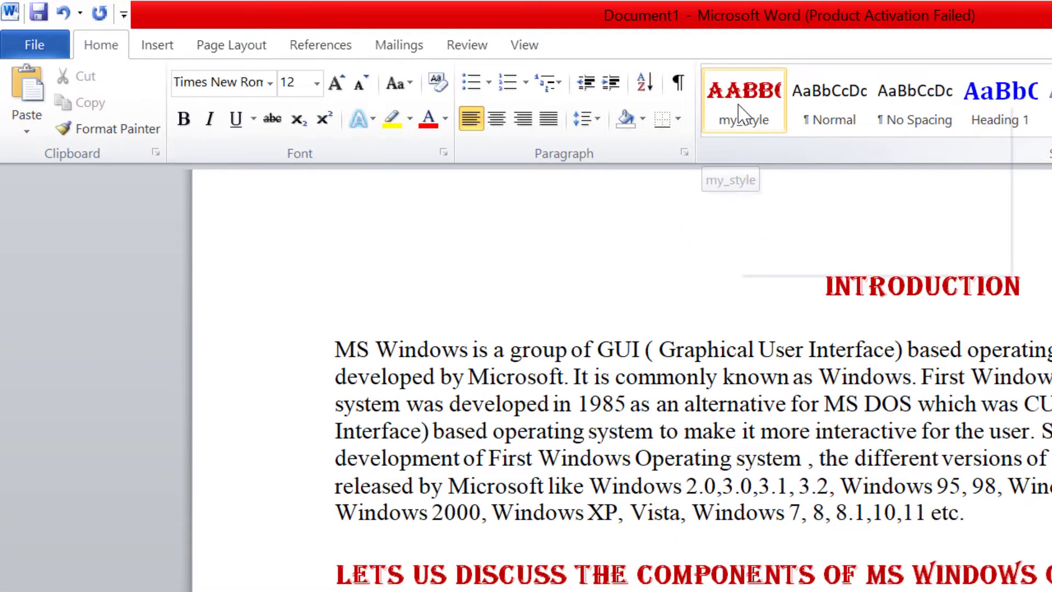
right_click(741, 114)
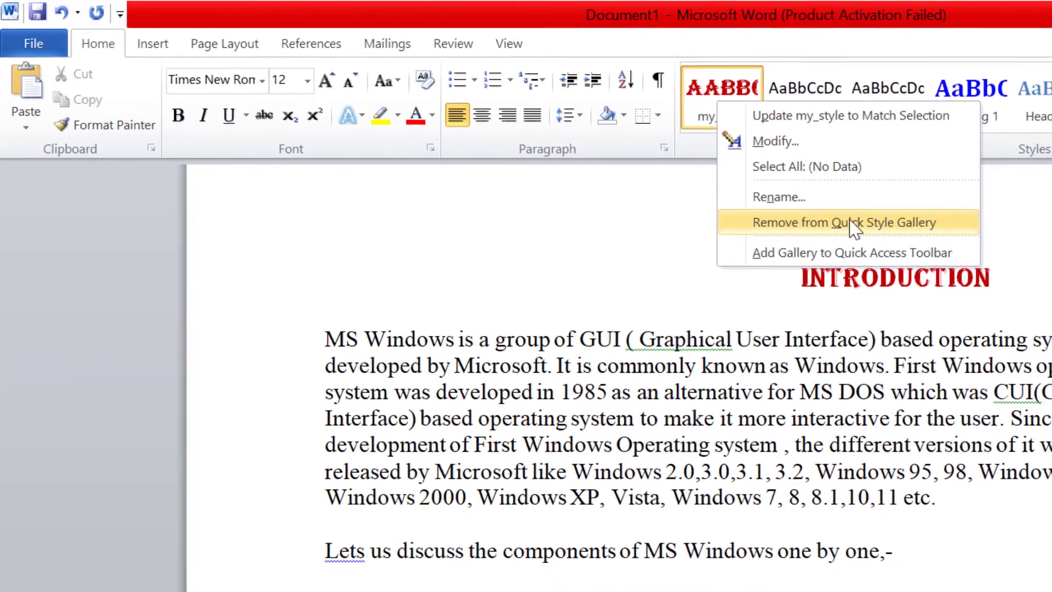
click(828, 217)
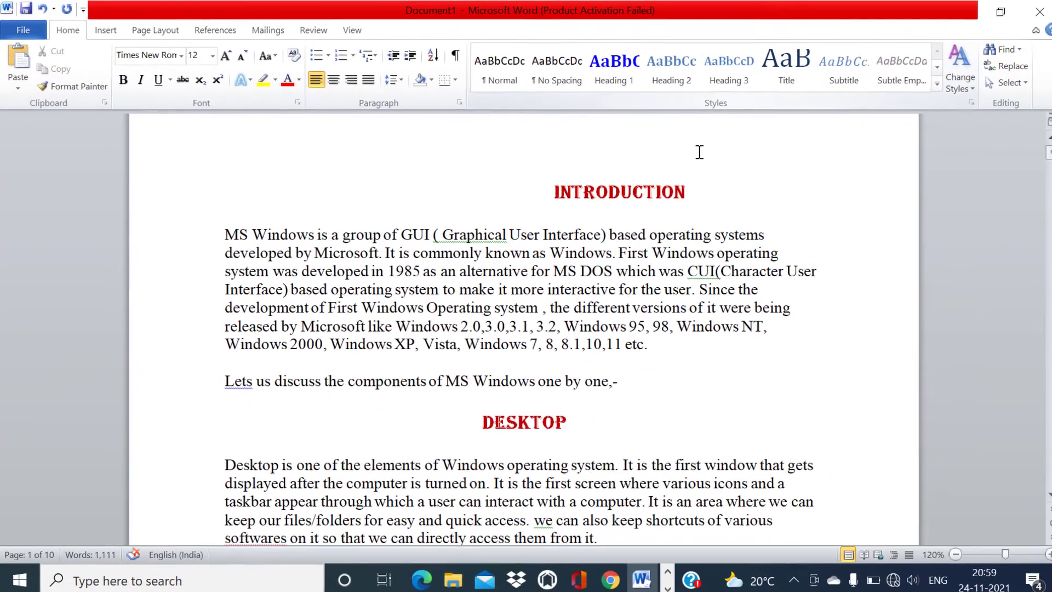
click(546, 61)
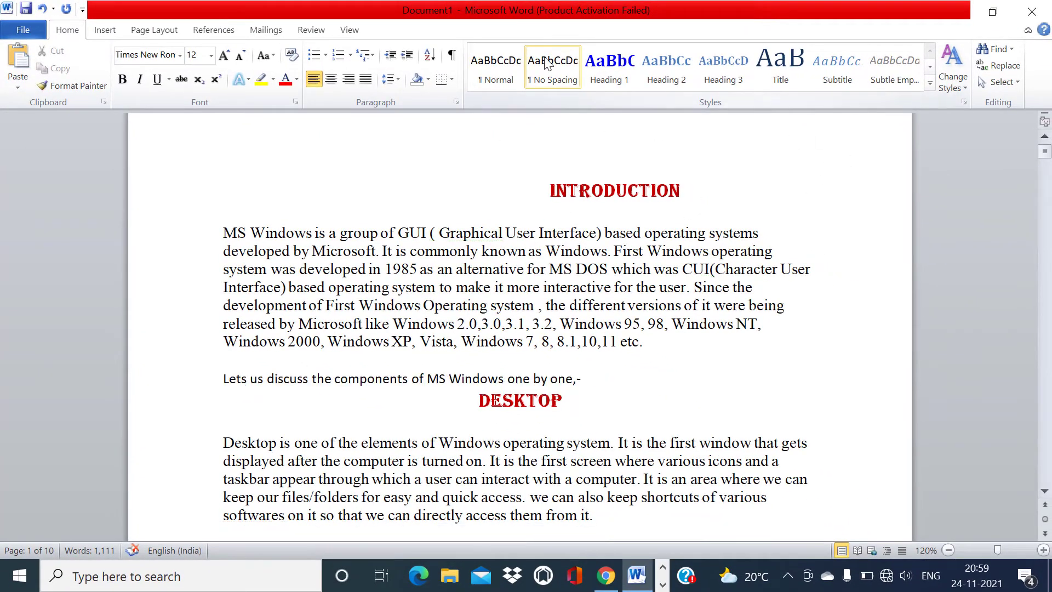
click(497, 74)
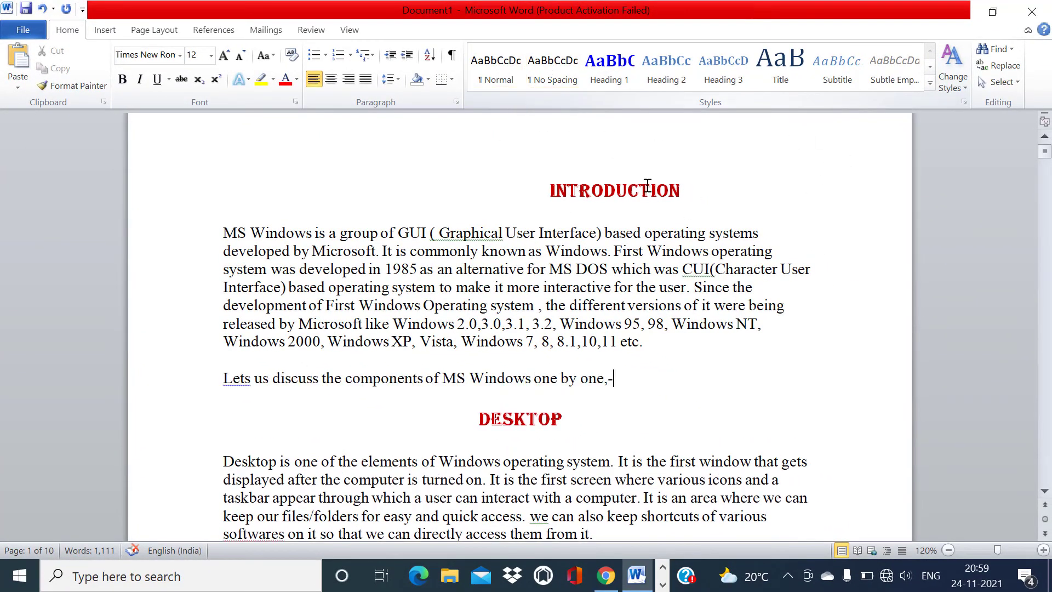